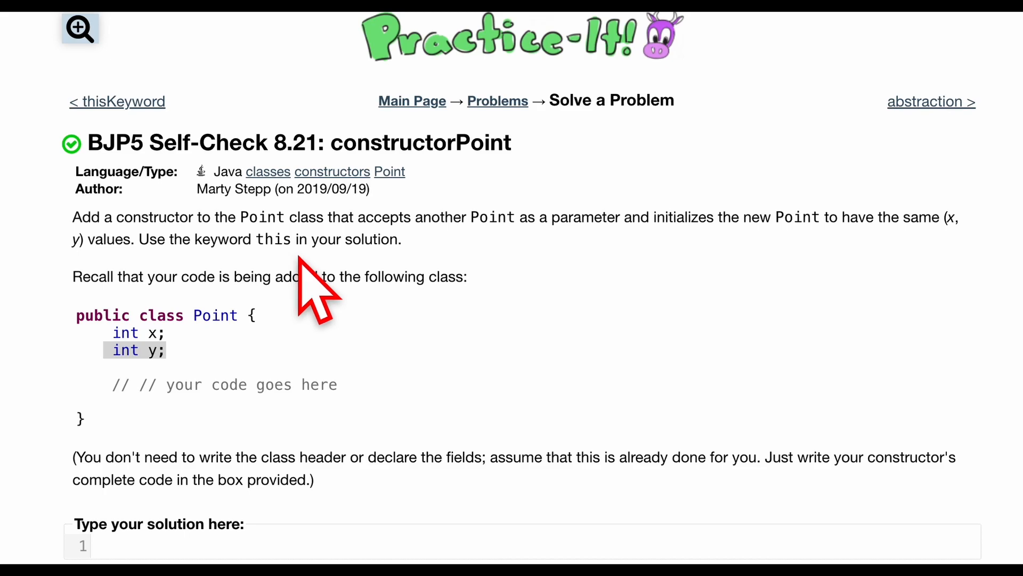
scroll(300, 258, "down", 1)
- Write the header 'public Point(Point pointy) {' in the solution box and start its body
left_click(264, 488)
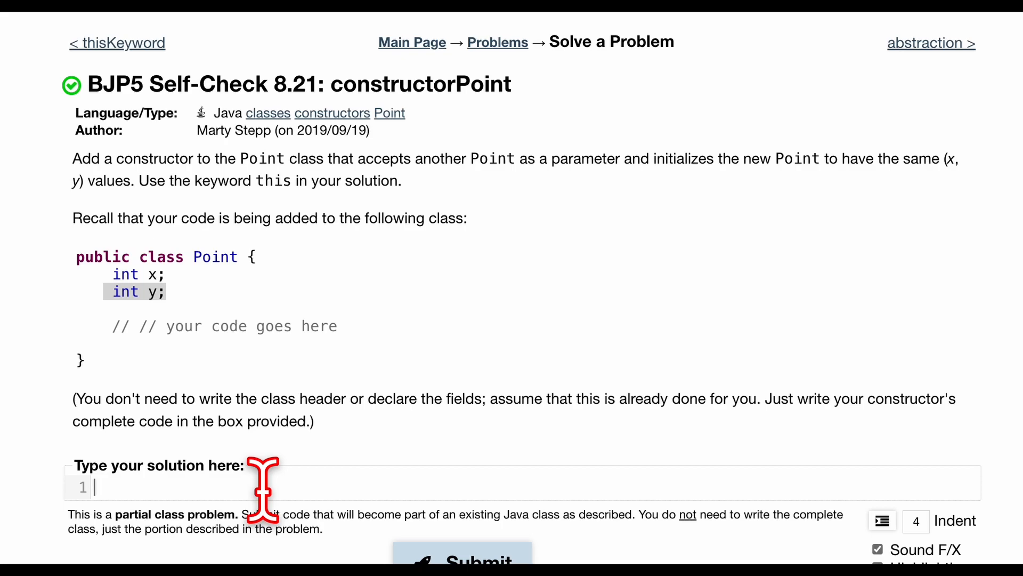
type("Pu")
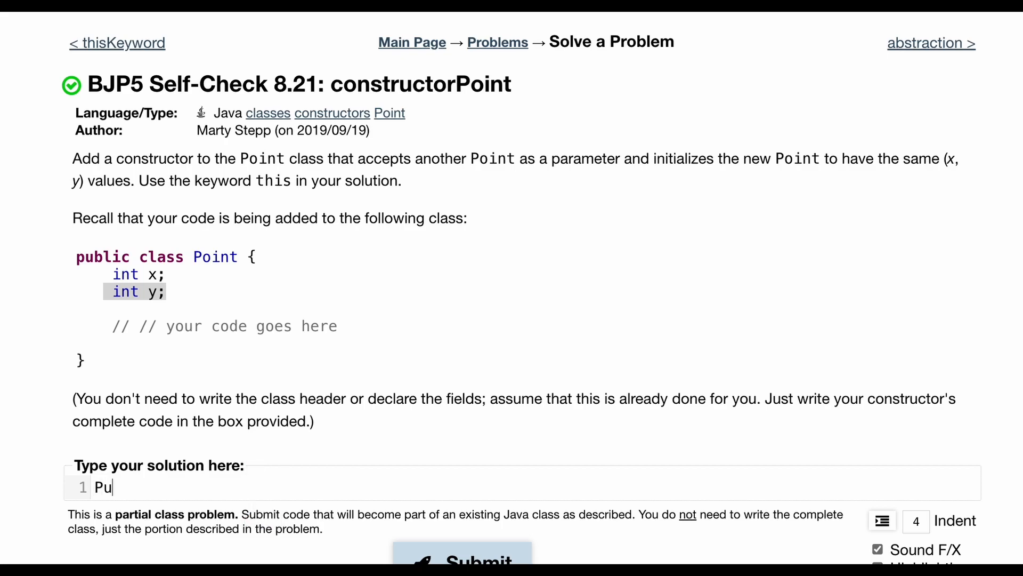
type("blic")
key("BackSpace")
key("BackSpace")
key("BackSpace")
key("BackSpace")
key("BackSpace")
key("BackSpace")
type("pub")
type("lic Point")
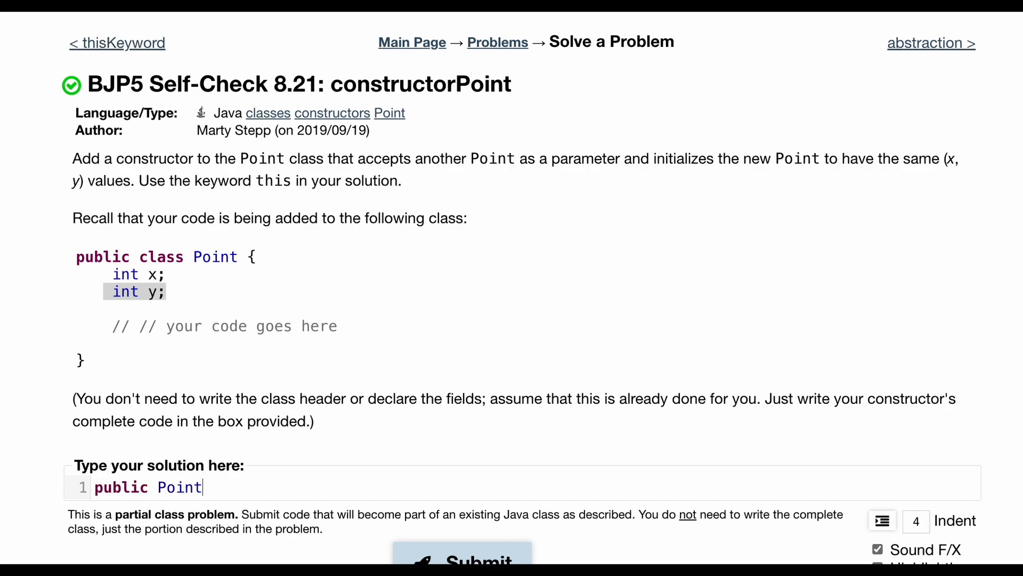
type("(Poi")
type("nt")
type(" pointy")
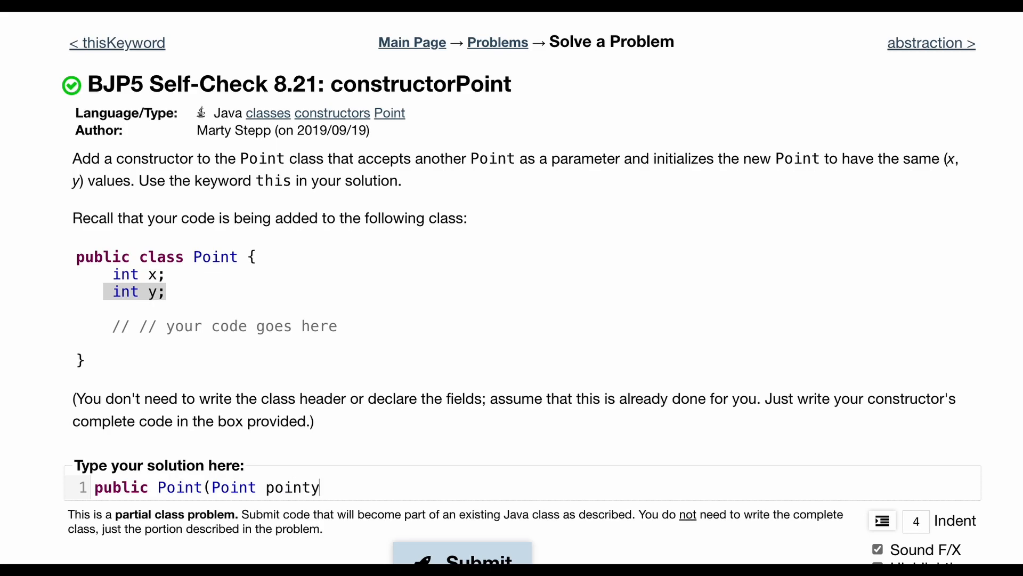
type(") {")
key("Return")
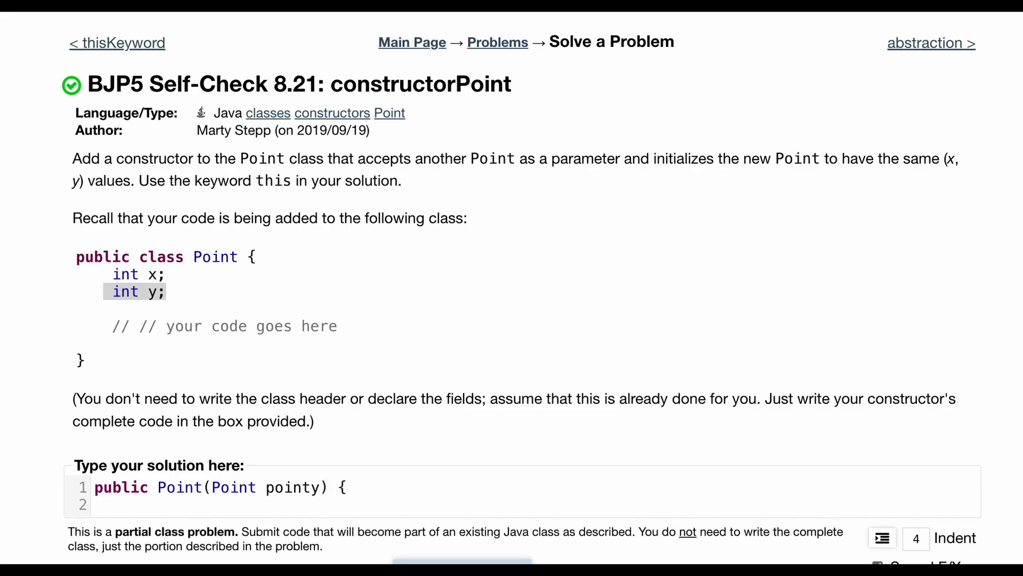
- Add the first body statement 'this.x=pointy.x;' on line 2
left_click_drag(112, 274, 201, 292)
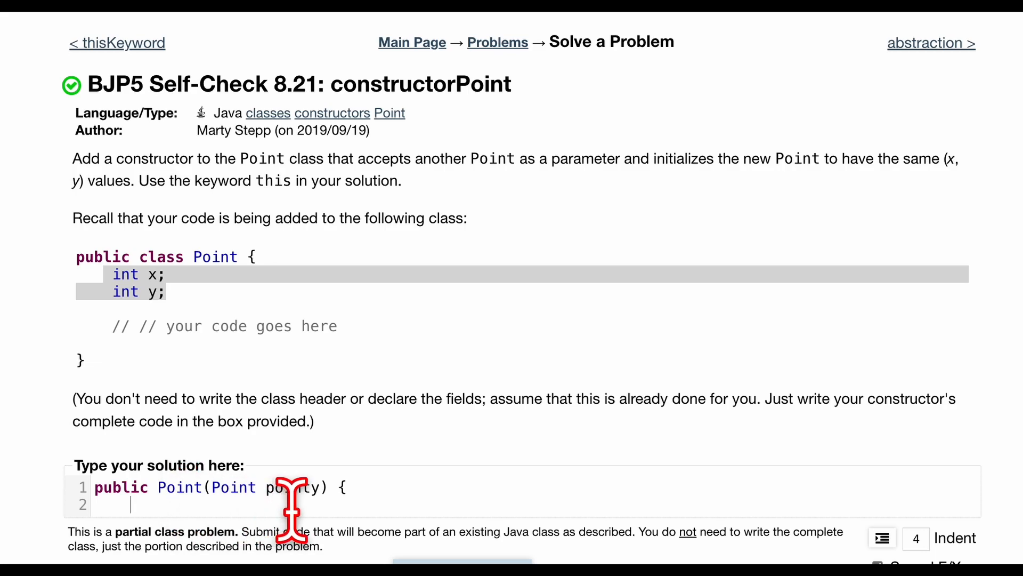
type("this.x")
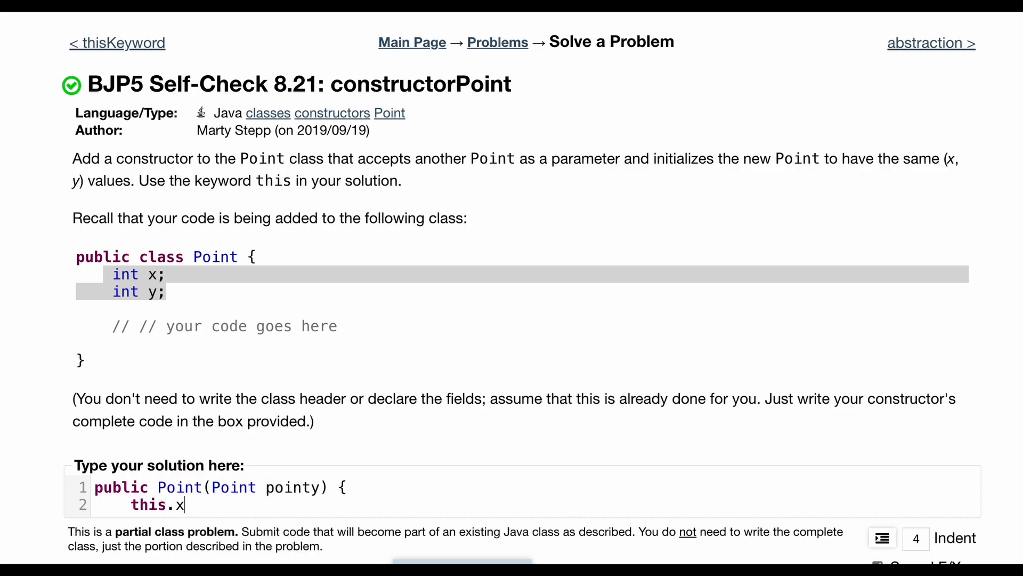
type("=po")
type("inty.x;")
double_click(293, 487)
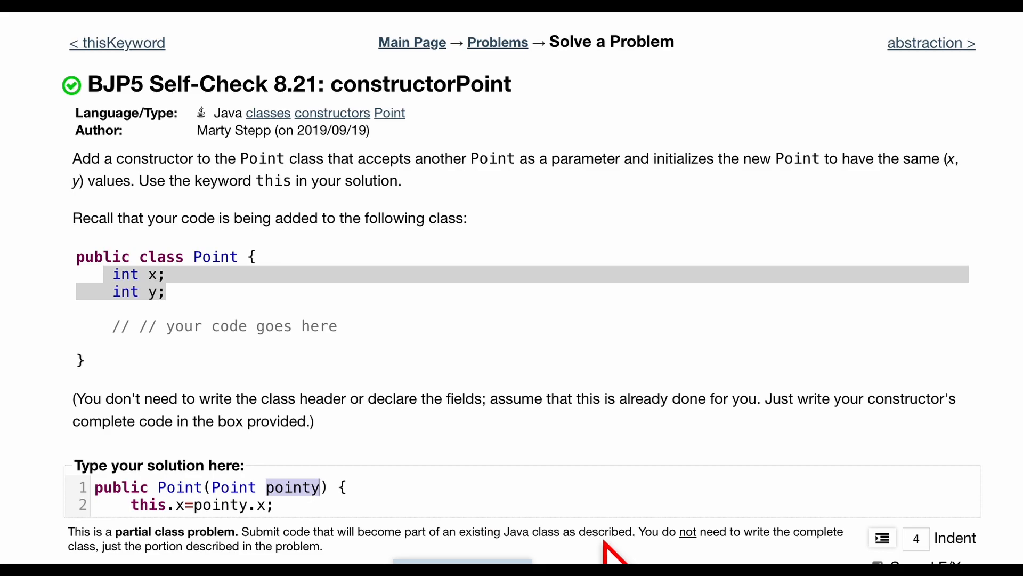
- Add 'this.y=pointy.y;' on line 3 and close the constructor with '}'
left_click(510, 502)
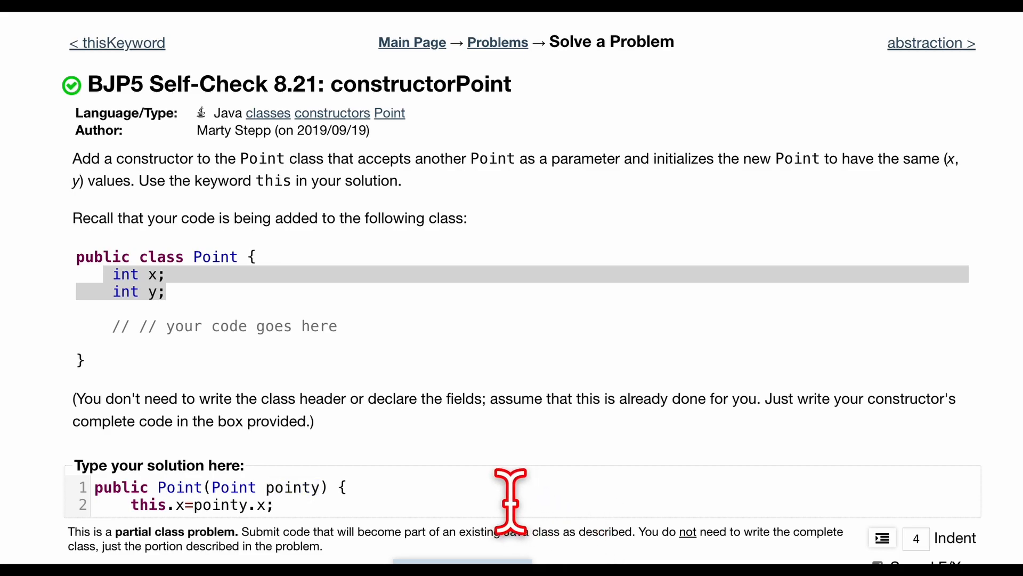
key("Return")
type("t")
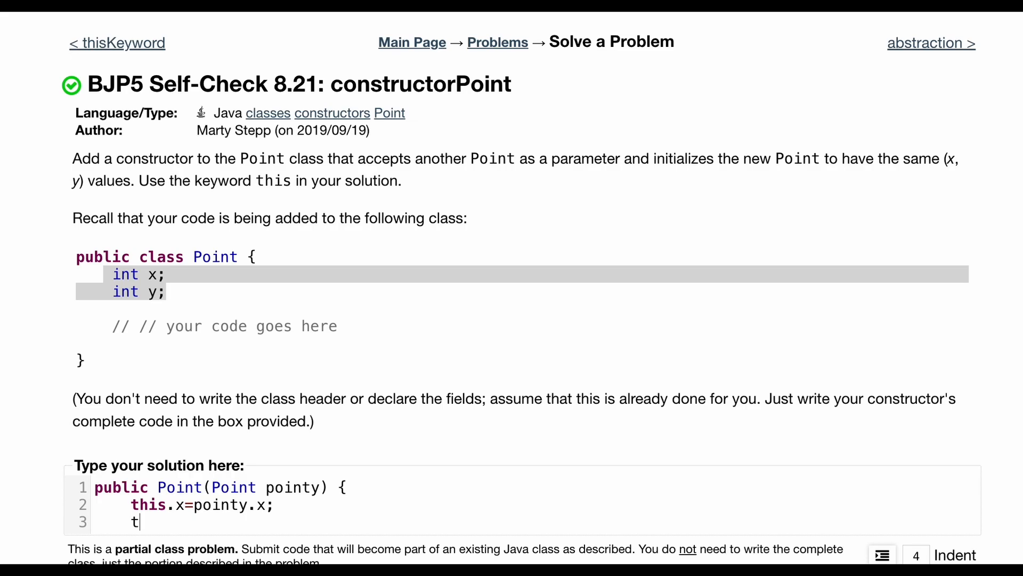
type("his.y")
type("=")
type("pointy.y")
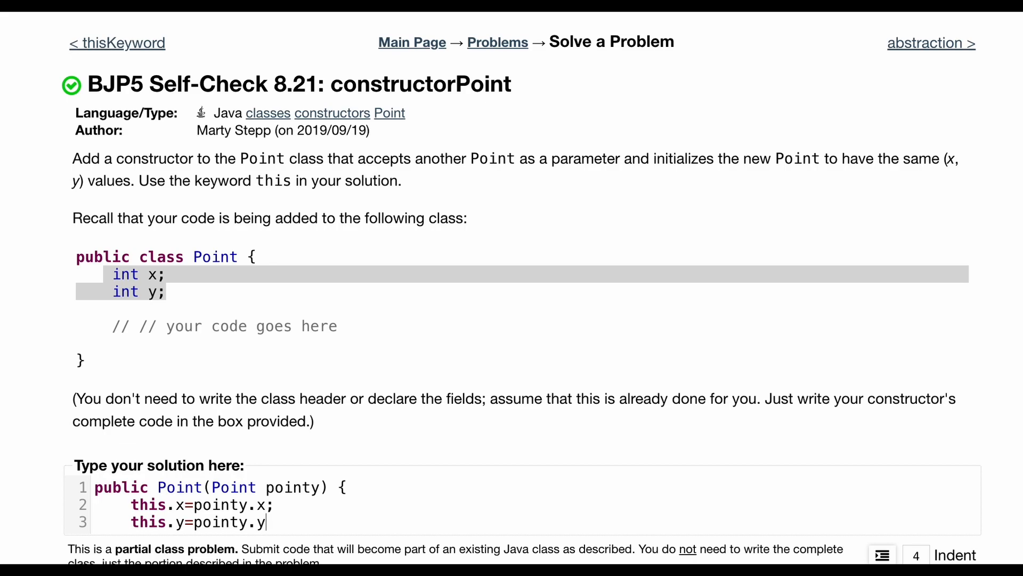
type(";")
key("Return")
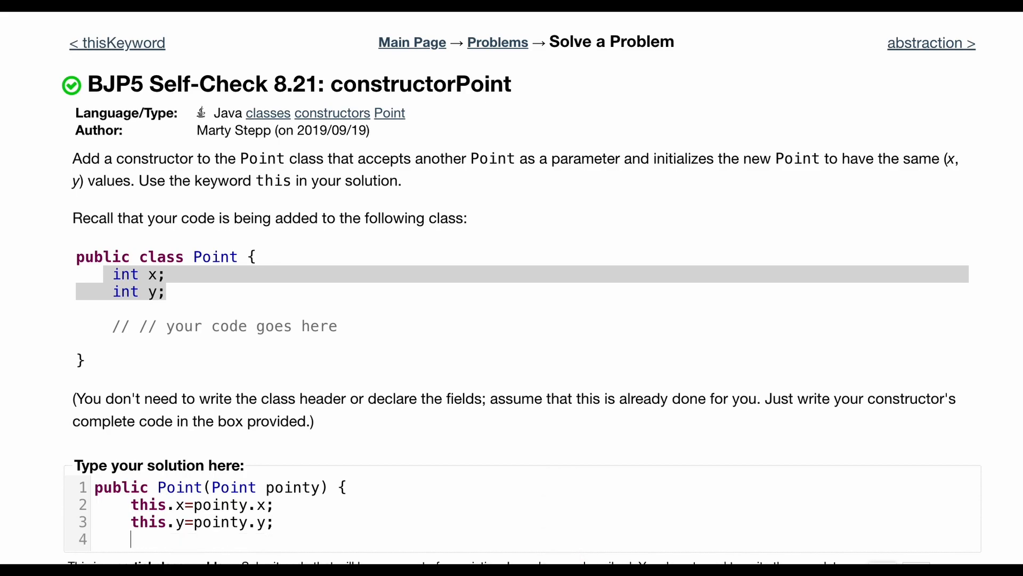
type("}")
scroll(512, 400, "down", 3)
- Submit the constructor and get 4 of 4 tests passing
left_click(480, 497)
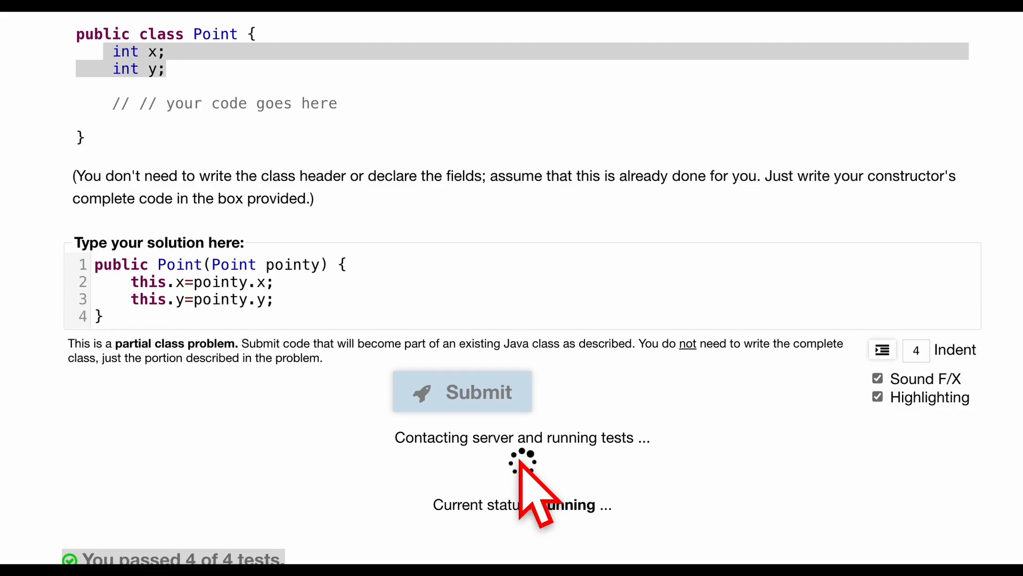
scroll(536, 487, "down", 3)
scroll(536, 487, "down", 3)
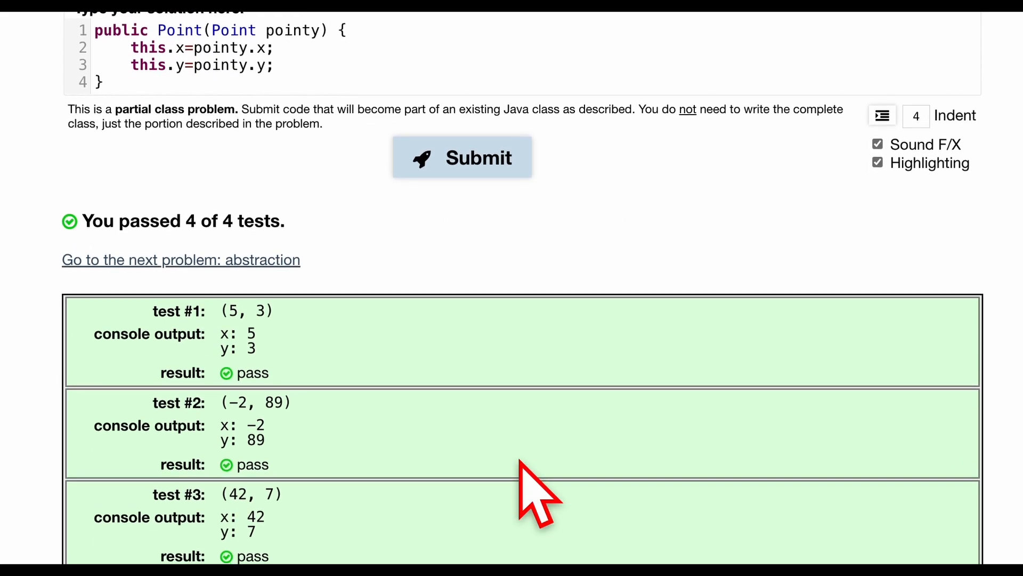
scroll(535, 488, "down", 3)
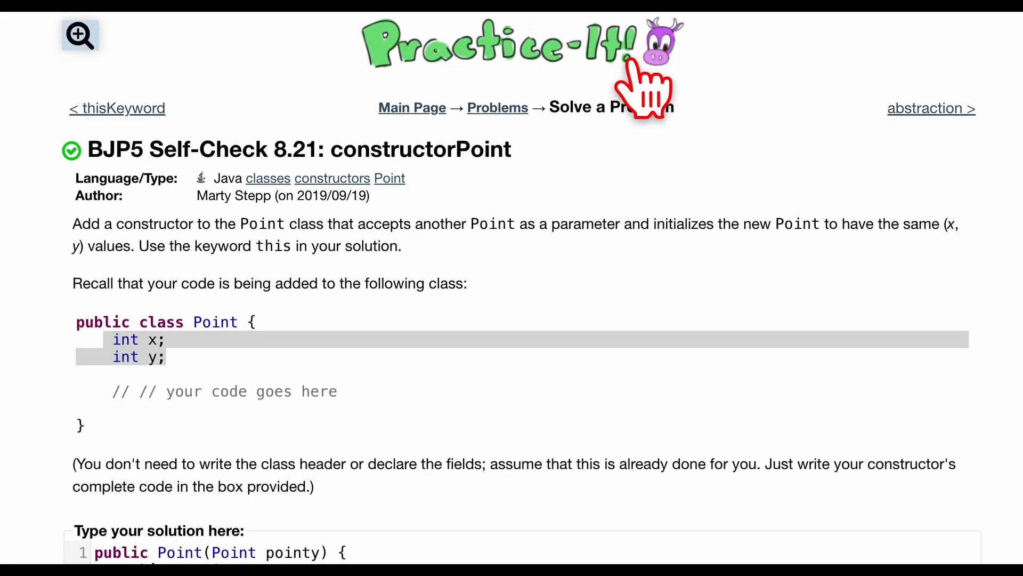